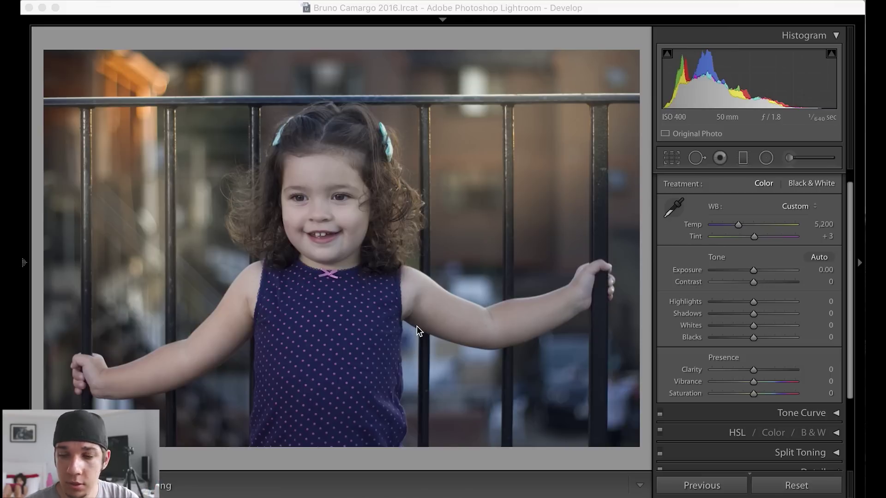
Step: Briefly try the Radial Filter with its mask overlay, then return to global Basic adjustments
scroll(801, 242, up, 2)
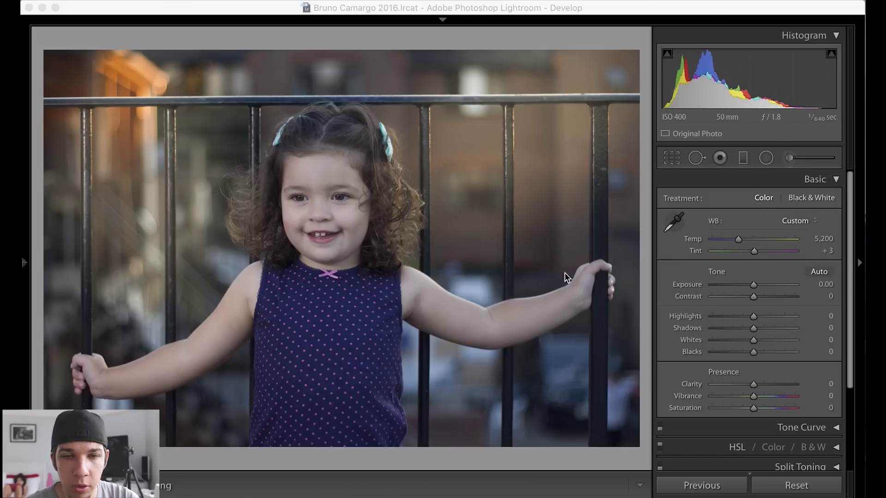
key(shift+m)
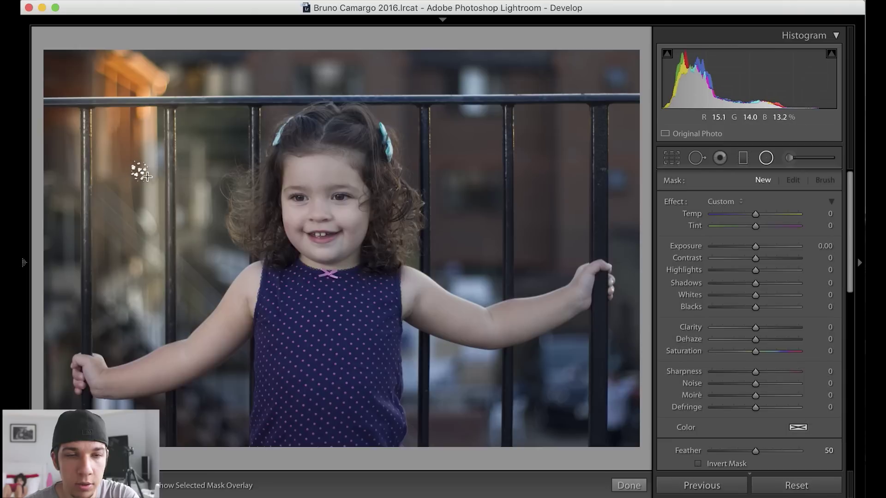
key(o)
key(o)
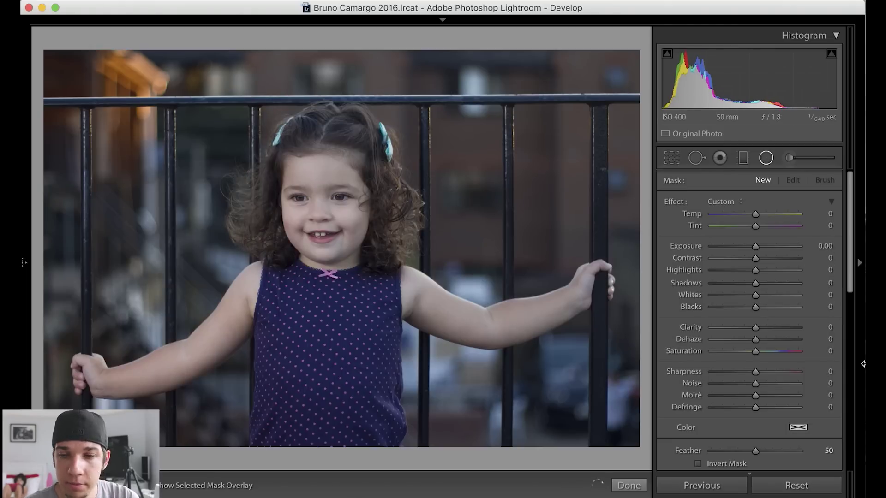
key(shift+m)
Step: Set Exposure to +0.40, Contrast to +50 and Whites to +2
drag(756, 254, 759, 255)
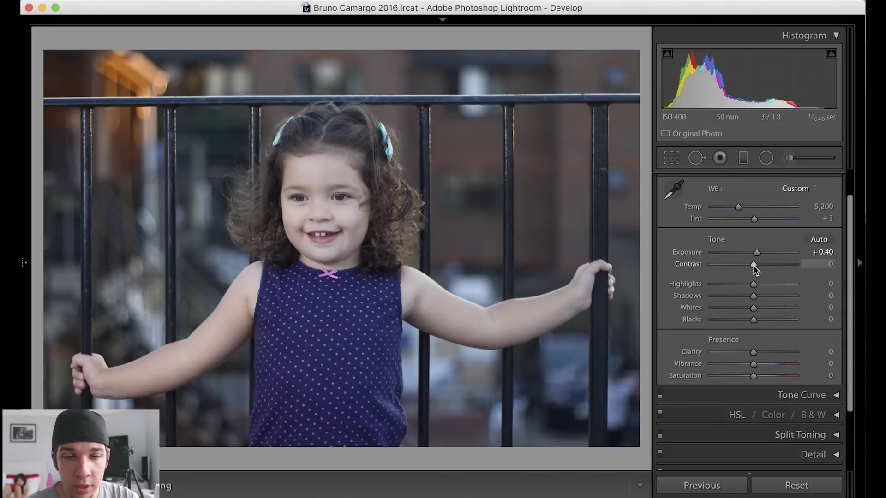
drag(754, 264, 761, 268)
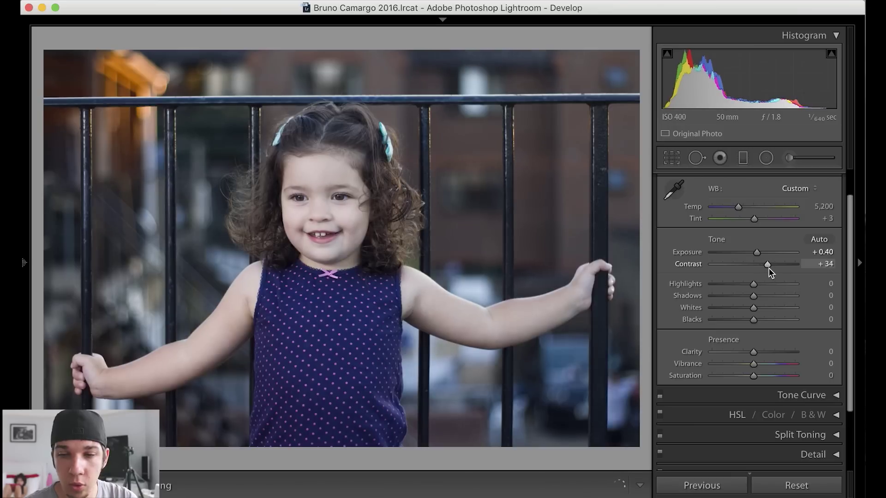
drag(762, 267, 774, 267)
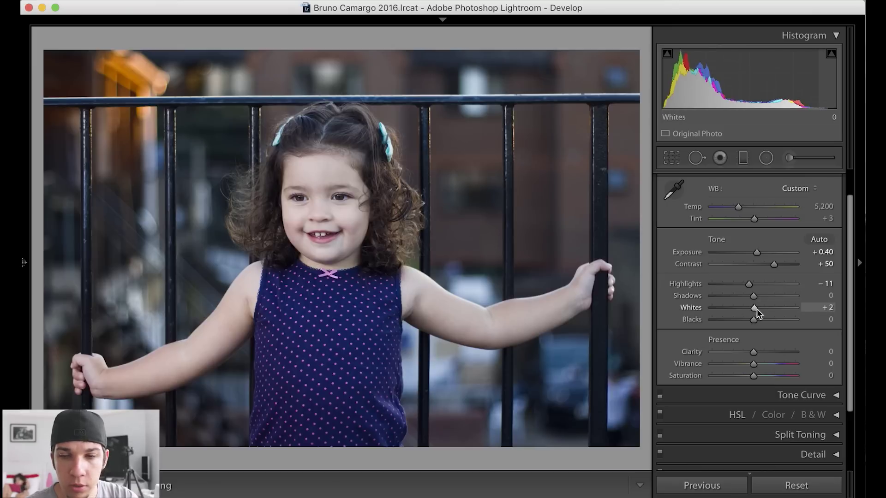
drag(756, 308, 765, 308)
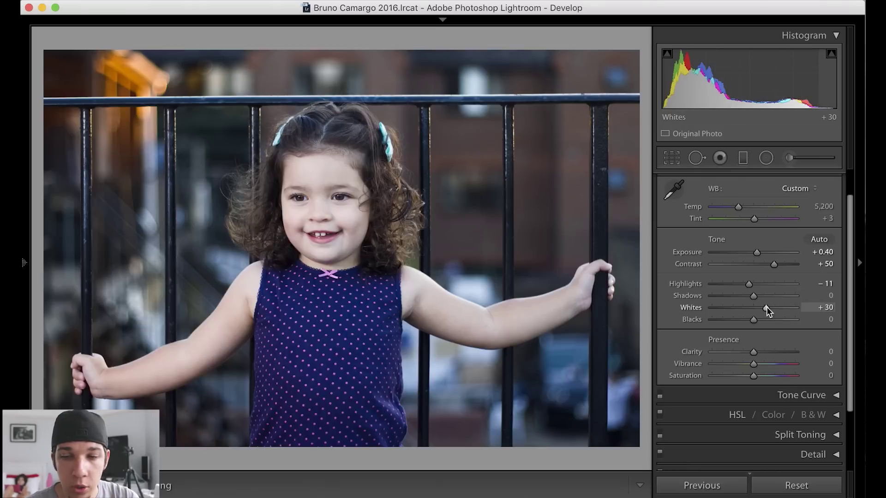
Step: Drop Blacks to -22, compare before/after with backslash, and raise Clarity to +31
drag(754, 320, 744, 320)
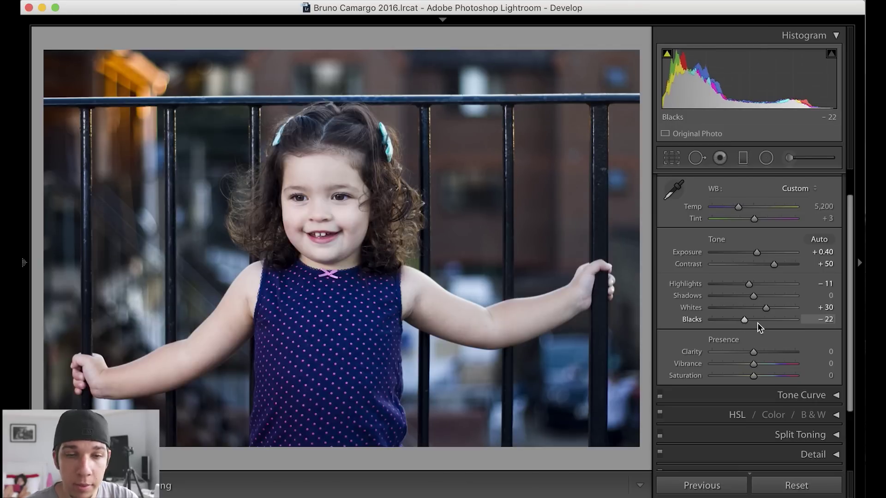
key(backslash)
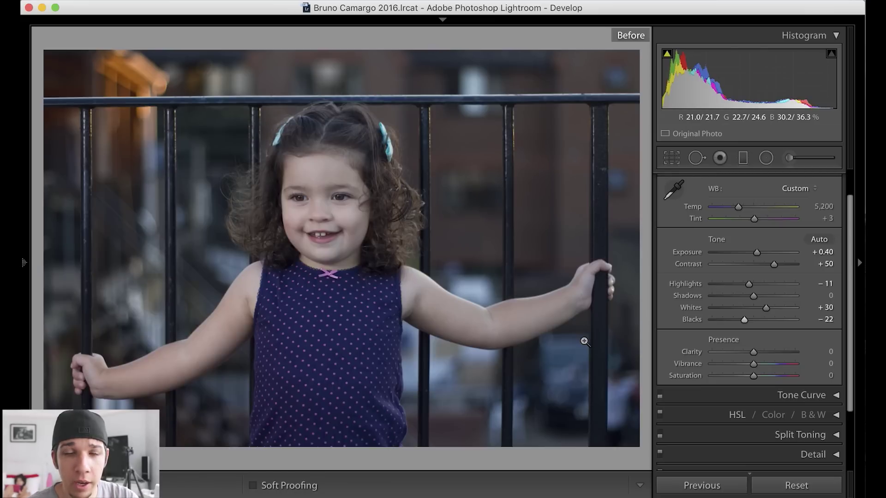
key(backslash)
key(backslash)
key(backslash)
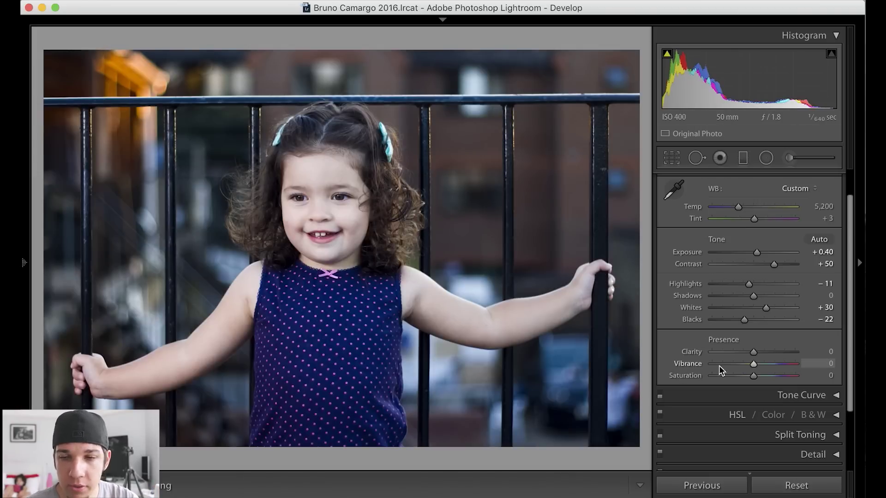
scroll(774, 353, down, 1)
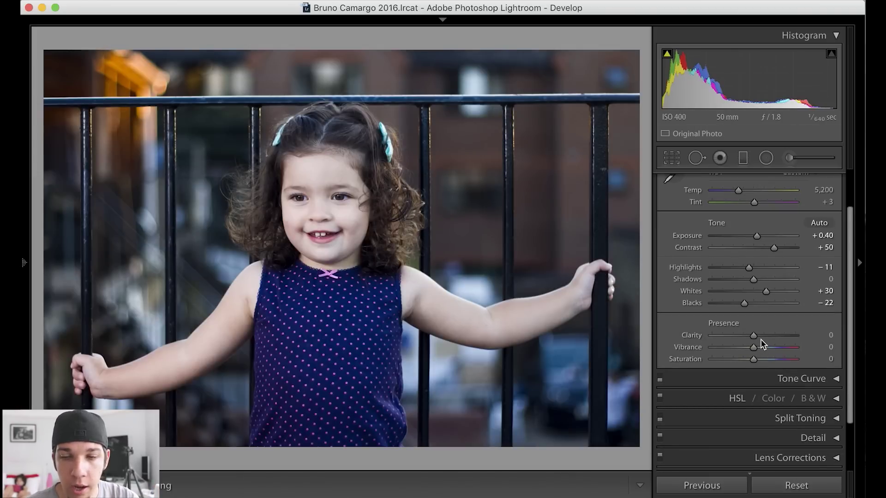
drag(754, 336, 766, 335)
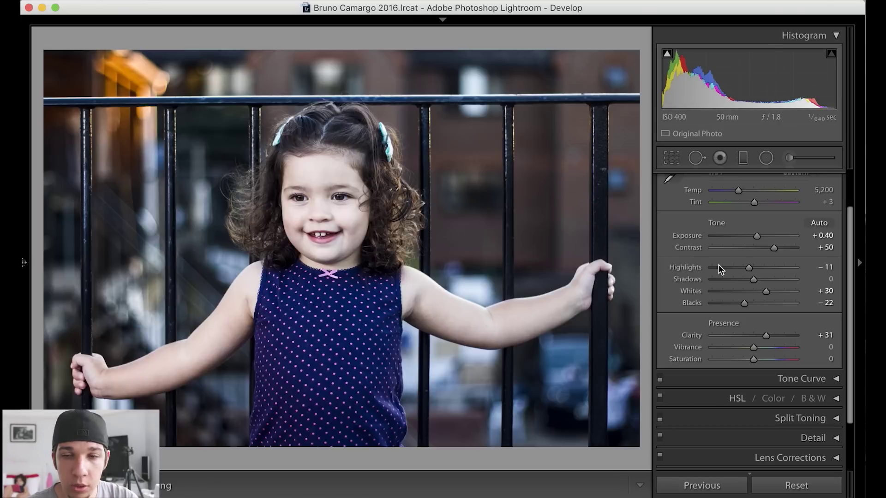
scroll(733, 255, up, 2)
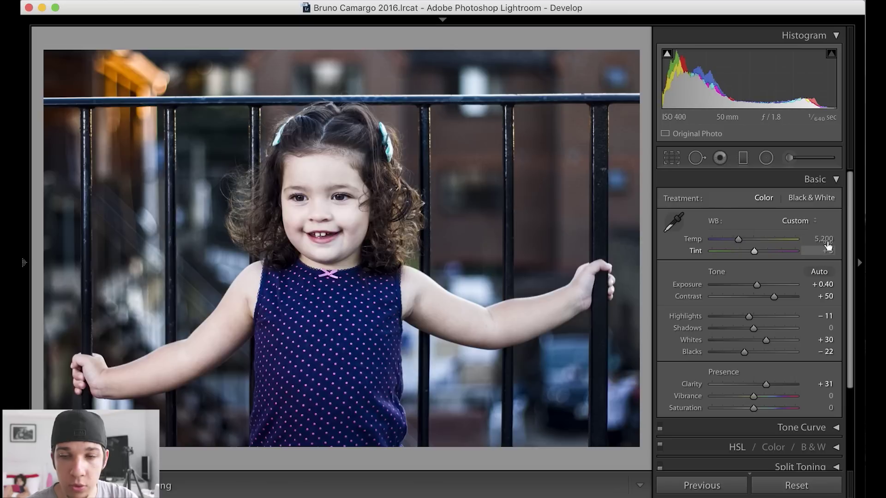
Step: Set white balance Temp to 5,810 and Tint to +10
drag(737, 240, 743, 240)
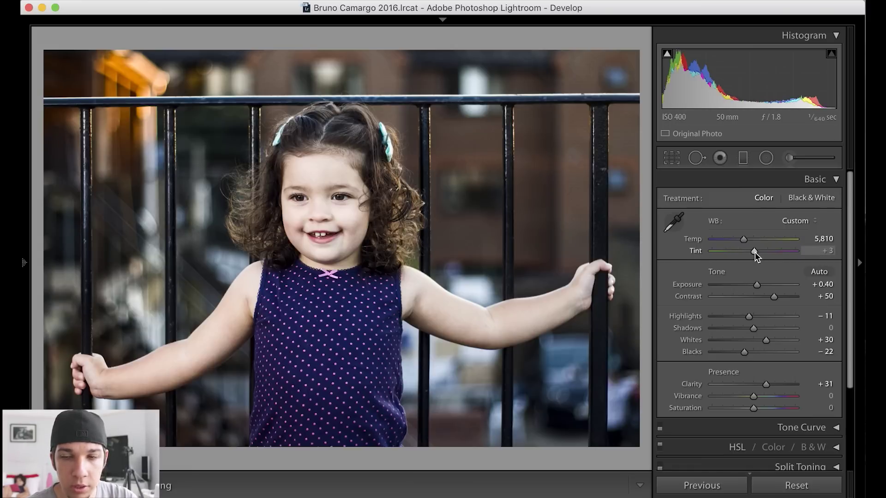
drag(755, 252, 756, 251)
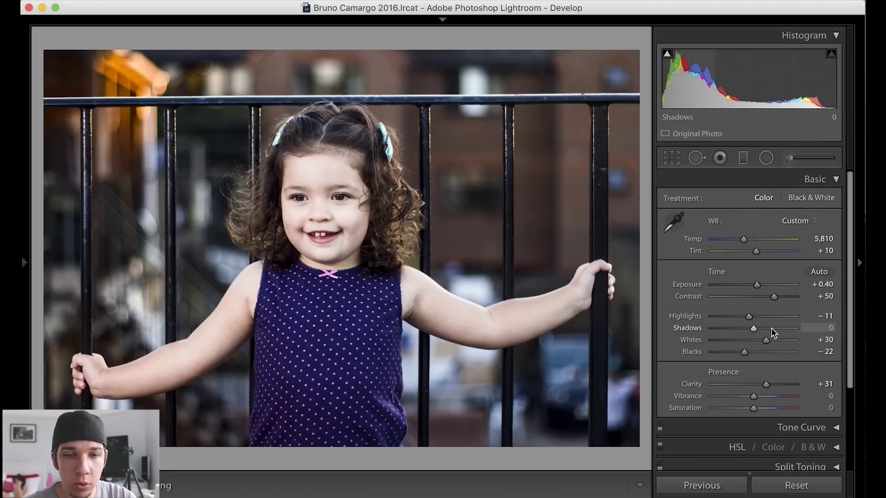
key(backslash)
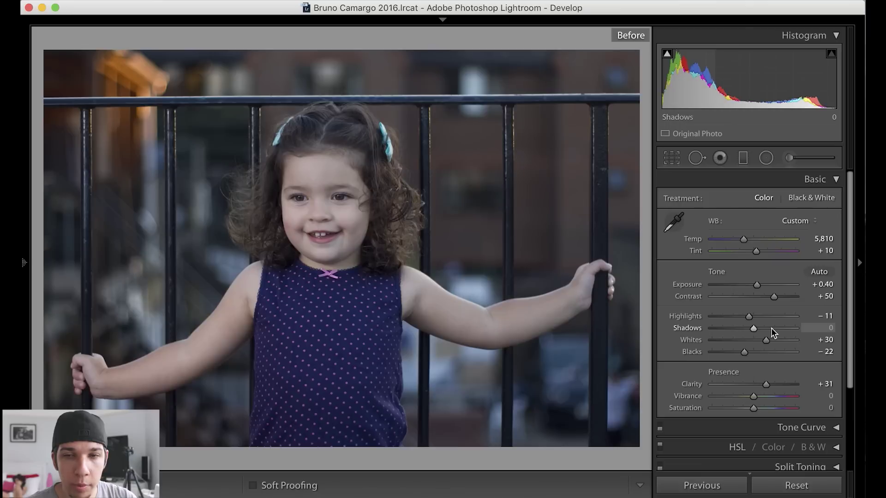
key(backslash)
key(backslash)
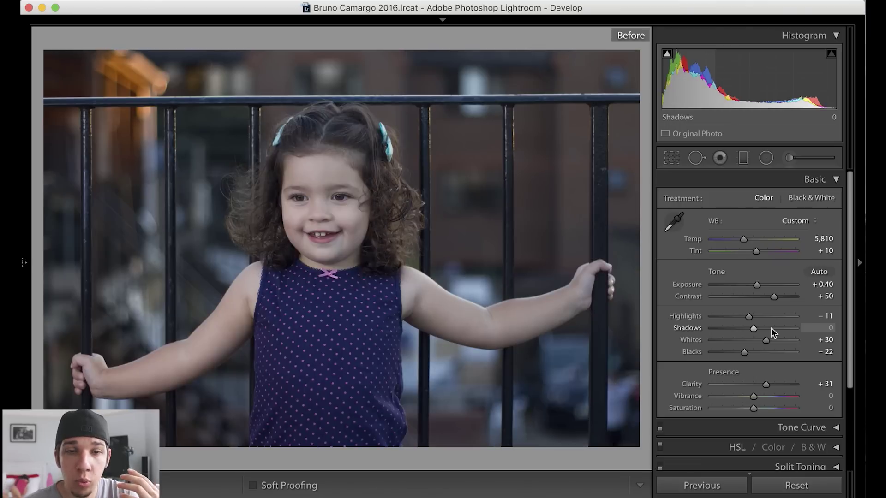
key(backslash)
key(backslash)
key(backslash)
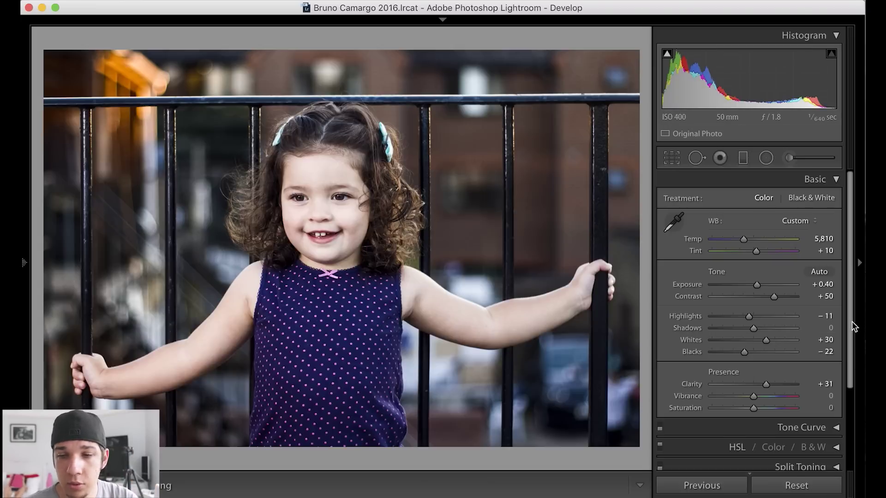
scroll(854, 327, down, 1)
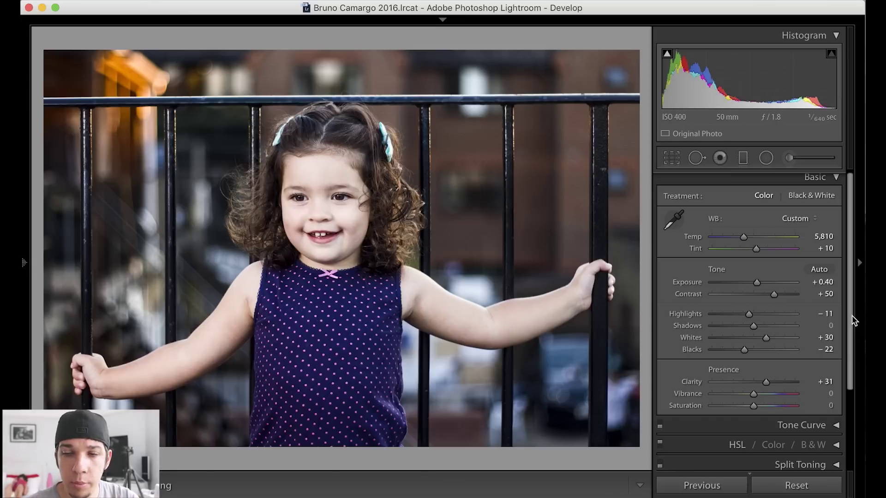
scroll(849, 309, up, 1)
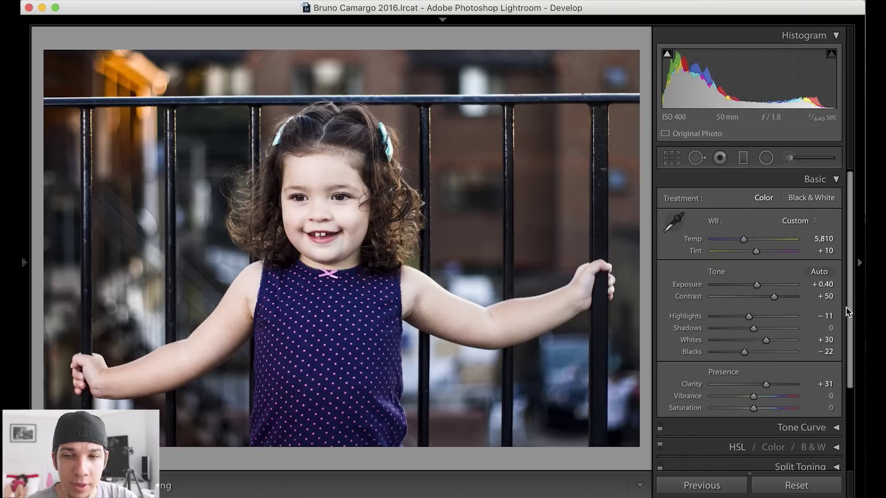
Step: Collapse the Basic panel and draw a radial filter over the upper-right background
click(834, 179)
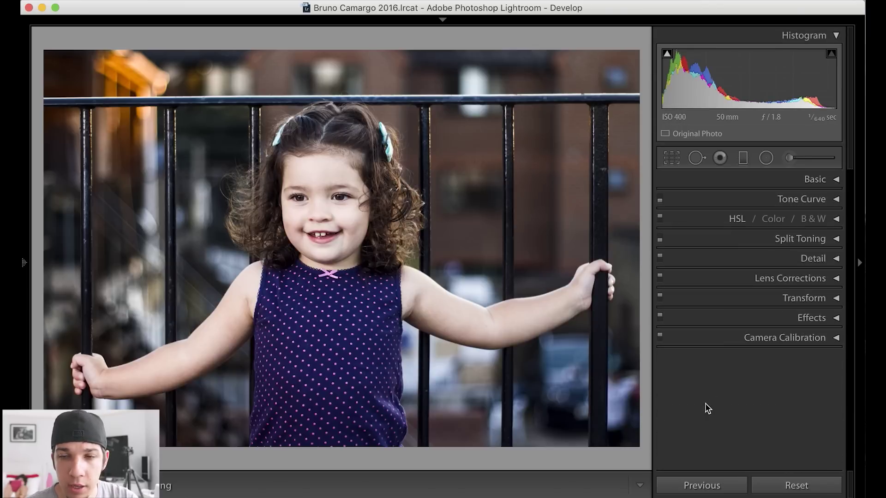
click(765, 158)
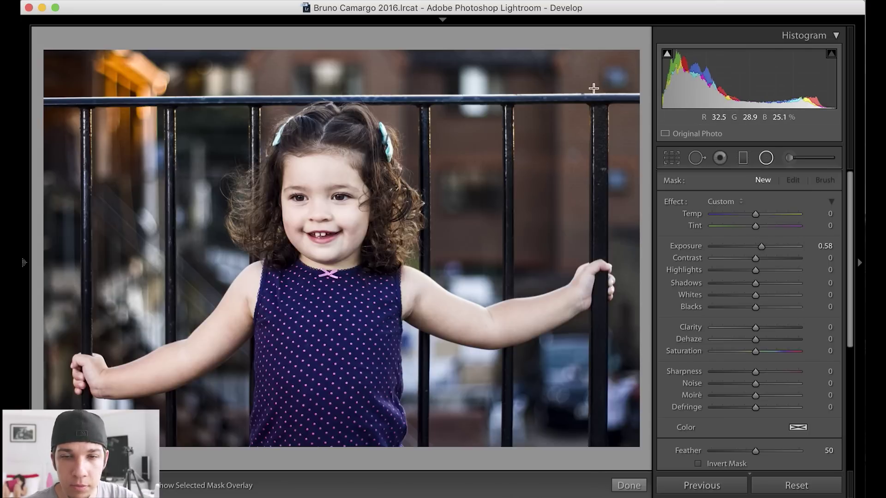
drag(593, 89, 583, 219)
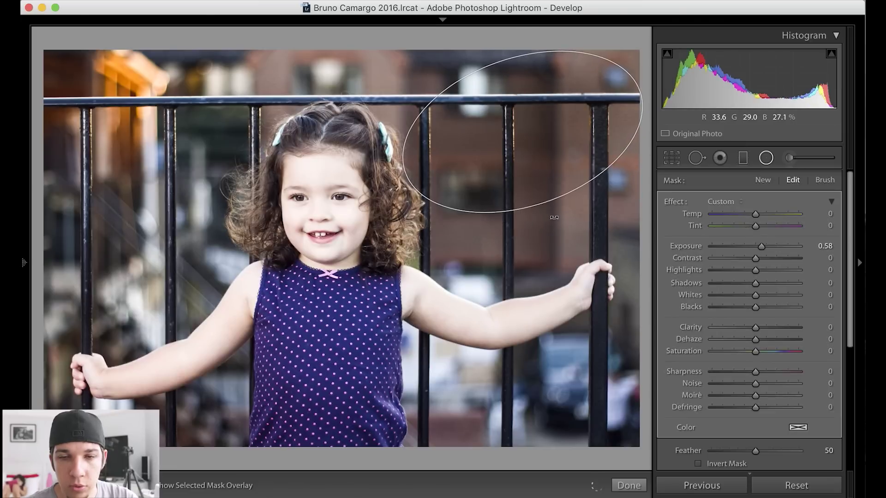
Step: Reset the filter's Exposure to zero and enable Invert Mask
double_click(760, 247)
mouse_move(760, 247)
mouse_down()
mouse_move(740, 248)
mouse_move(765, 247)
mouse_move(752, 246)
mouse_up()
double_click(751, 245)
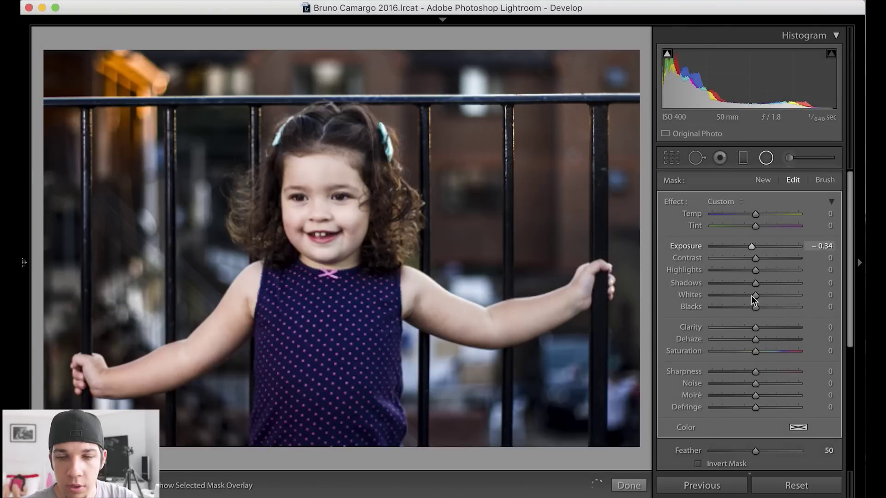
scroll(751, 295, down, 1)
scroll(751, 296, down, 5)
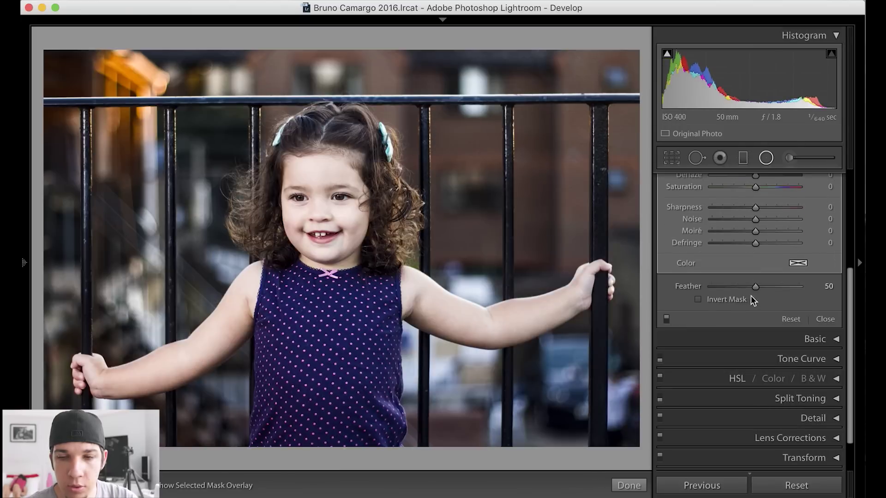
click(699, 300)
scroll(740, 243, up, 3)
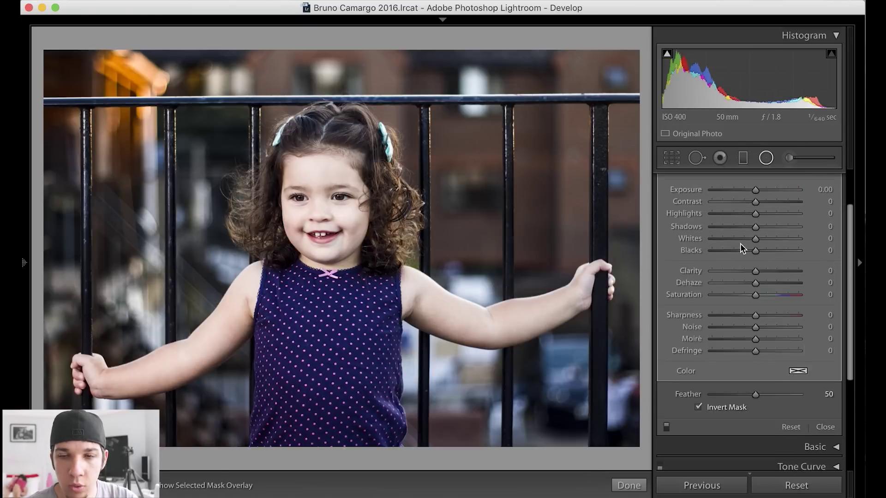
Step: Give the inverted filter Exposure 0.64, Temp 40 and Dehaze -5
scroll(743, 248, up, 2)
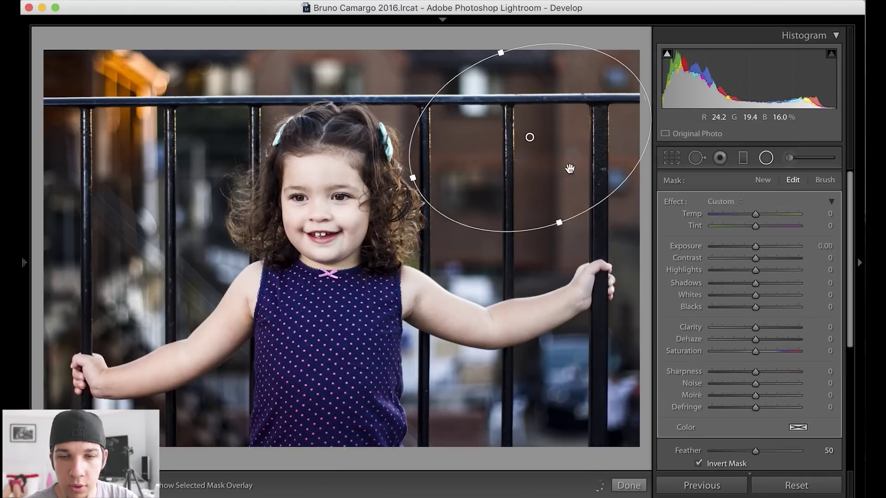
drag(754, 247, 761, 249)
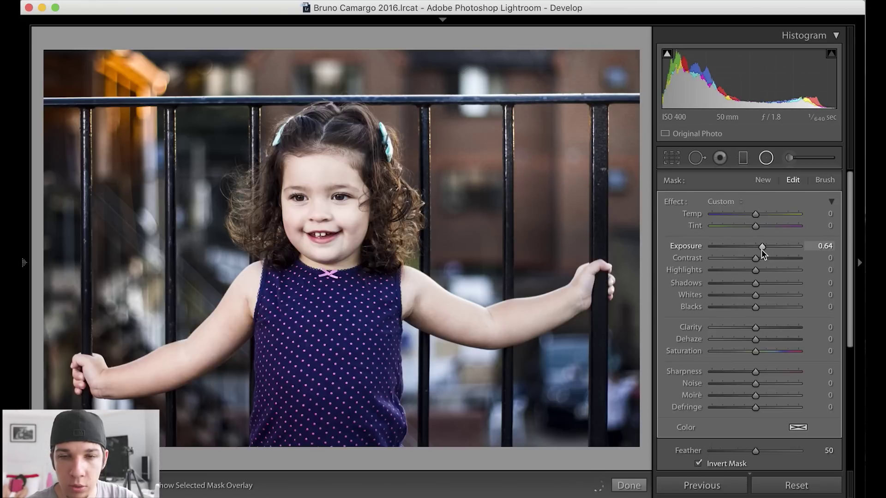
drag(755, 214, 773, 215)
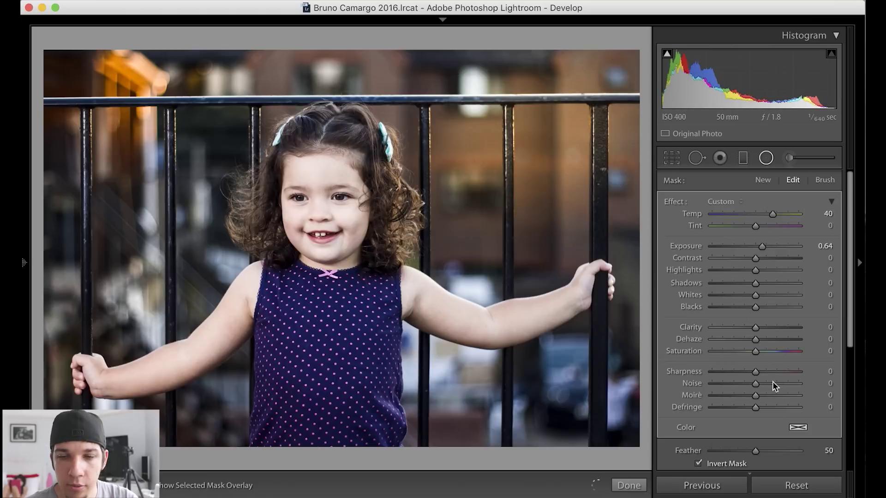
drag(754, 339, 752, 339)
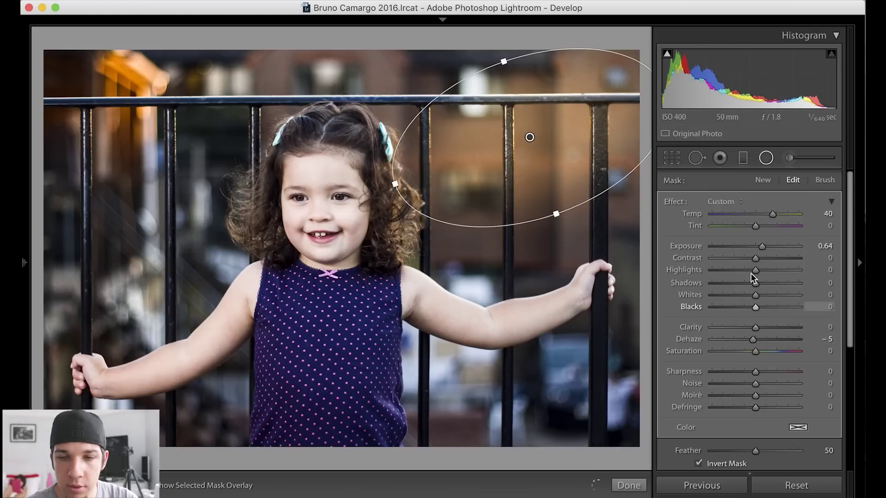
Step: Rotate, widen and shift the glow ellipse left toward the girl's hair
drag(559, 220, 570, 228)
drag(401, 221, 385, 226)
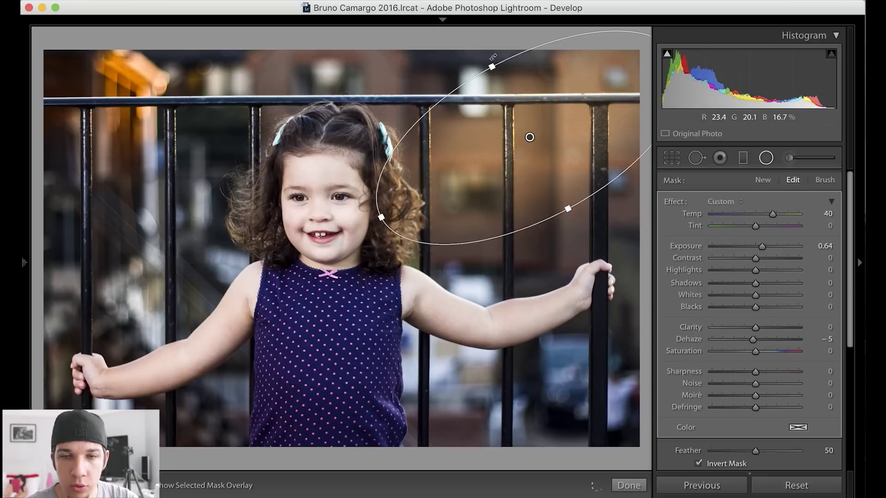
mouse_move(487, 150)
mouse_down()
mouse_move(376, 185)
mouse_move(295, 257)
mouse_move(374, 348)
mouse_move(510, 332)
mouse_move(285, 300)
mouse_move(166, 311)
mouse_move(257, 198)
mouse_move(316, 208)
mouse_move(527, 176)
mouse_move(530, 136)
mouse_move(505, 139)
mouse_up()
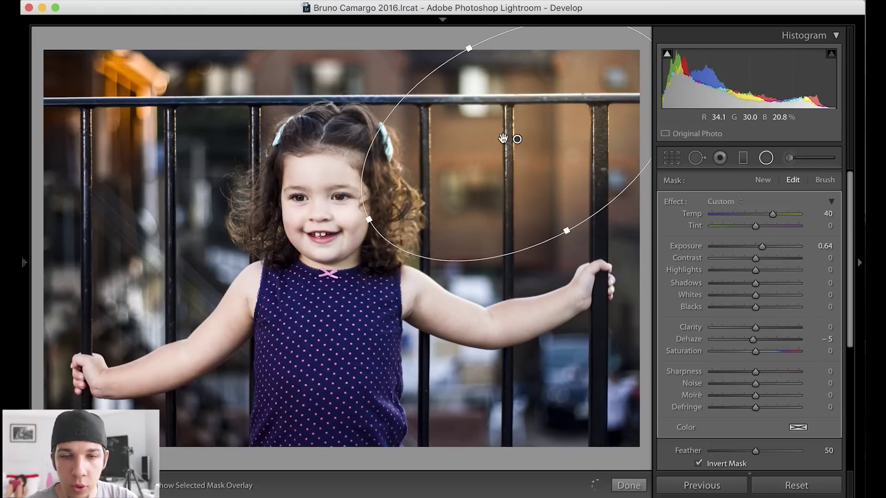
right_click(504, 140)
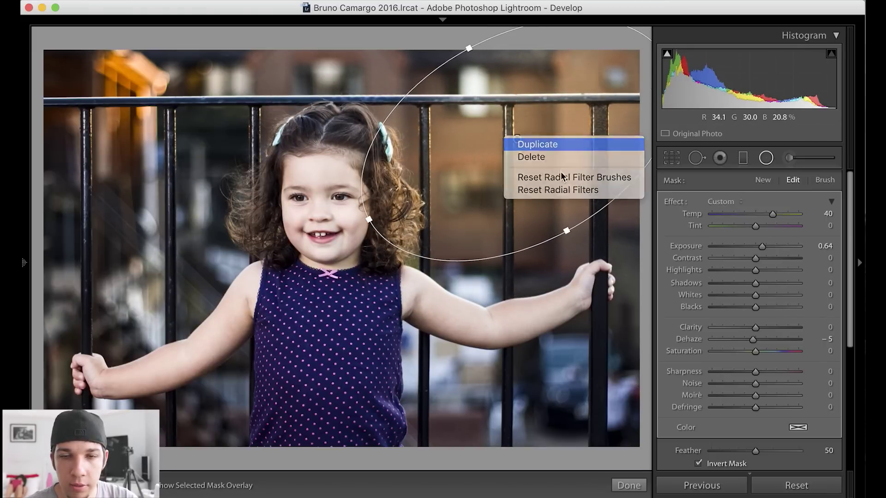
Step: Delete an accidental duplicate and nudge the original glow ellipse back into place
click(536, 143)
key(Delete)
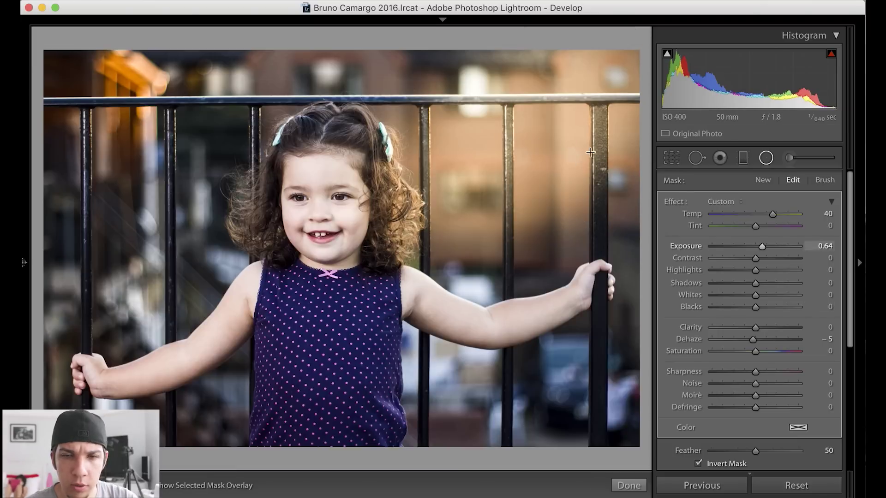
drag(517, 139, 514, 139)
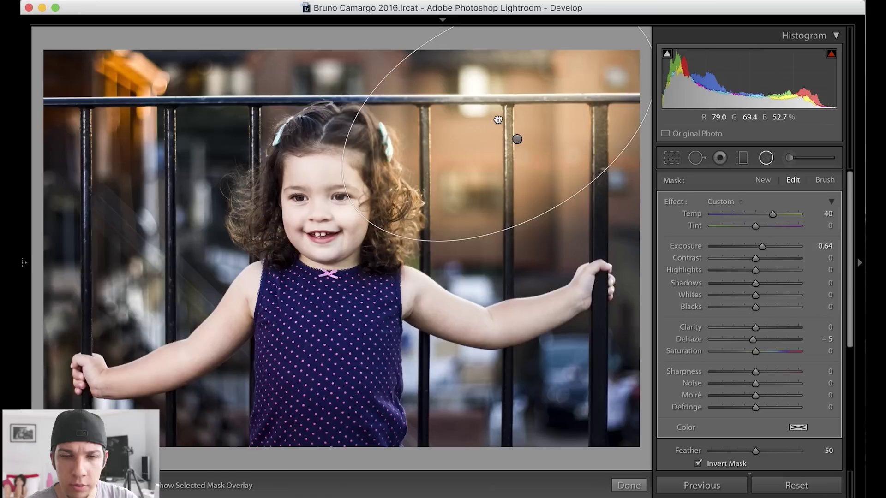
drag(514, 140, 497, 118)
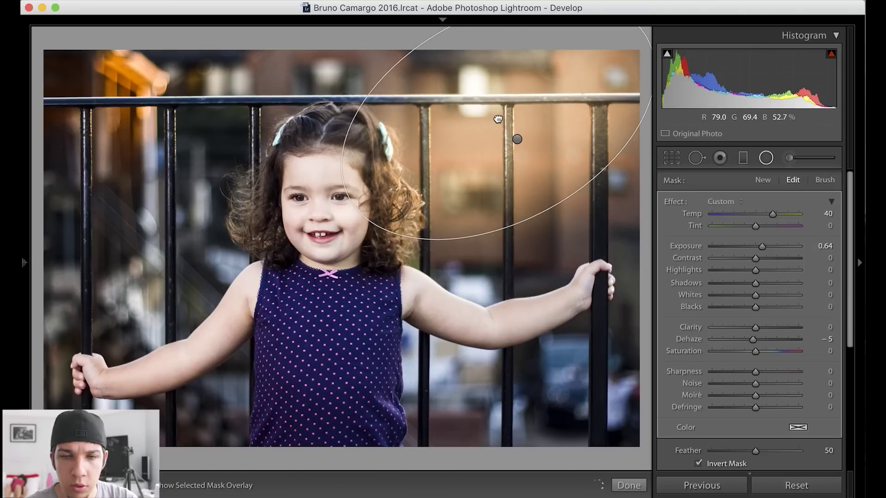
drag(518, 140, 523, 153)
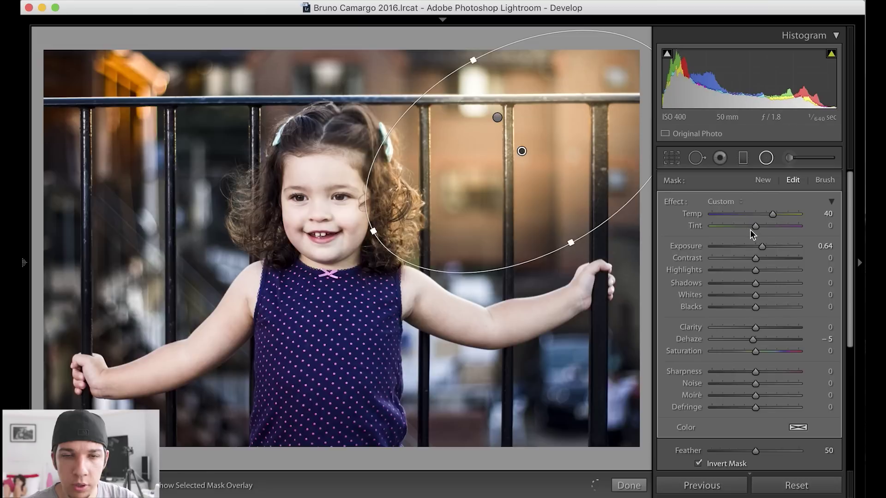
Step: Duplicate the warm glow and move the copy to the upper-left background
right_click(519, 150)
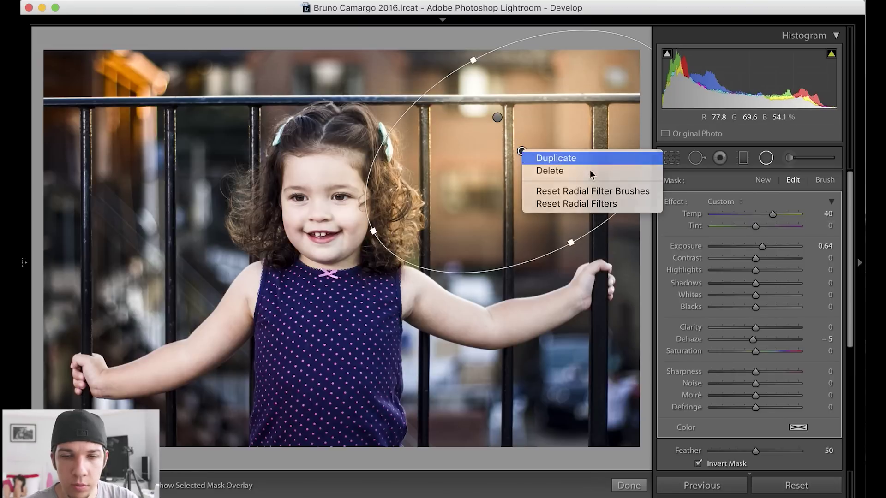
click(558, 157)
drag(466, 146, 100, 152)
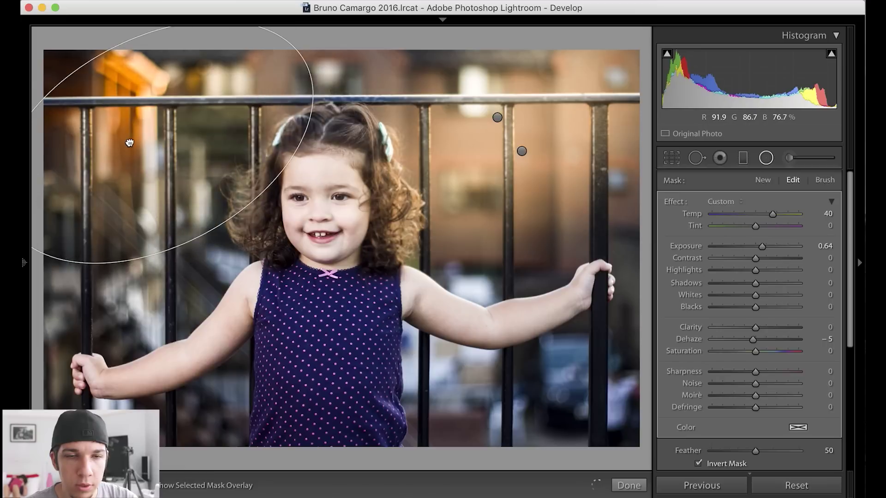
drag(150, 145, 155, 142)
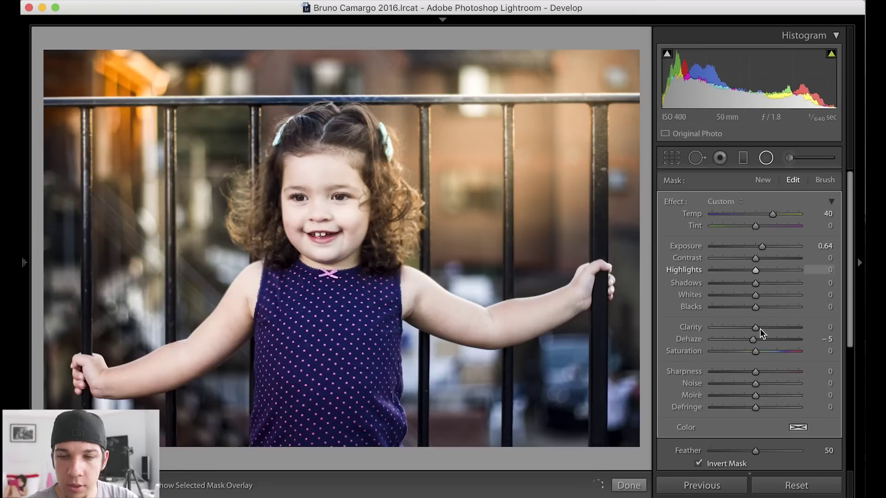
Step: Set the copy's Dehaze to -11 and Tint to 11, then view the original
drag(753, 340, 750, 340)
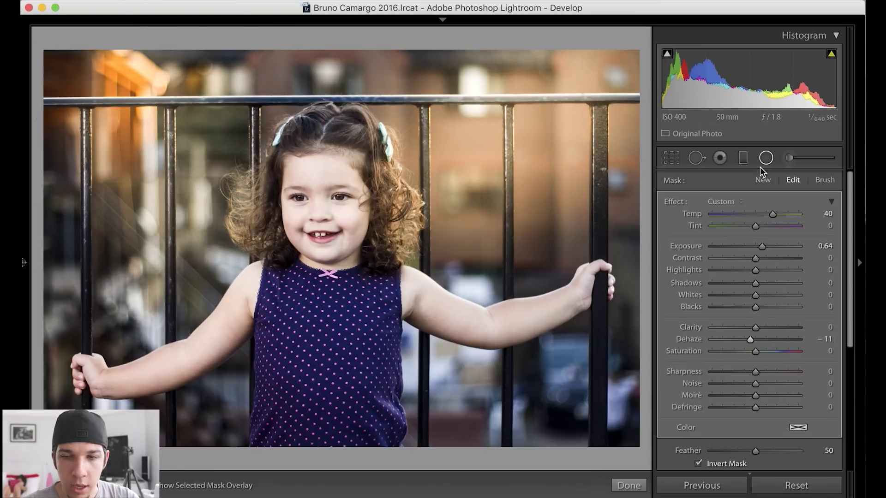
drag(754, 225, 759, 226)
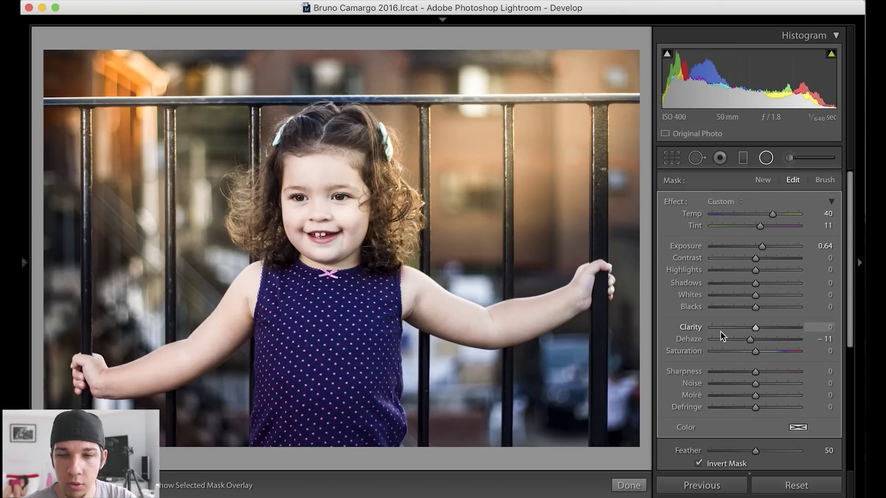
key(backslash)
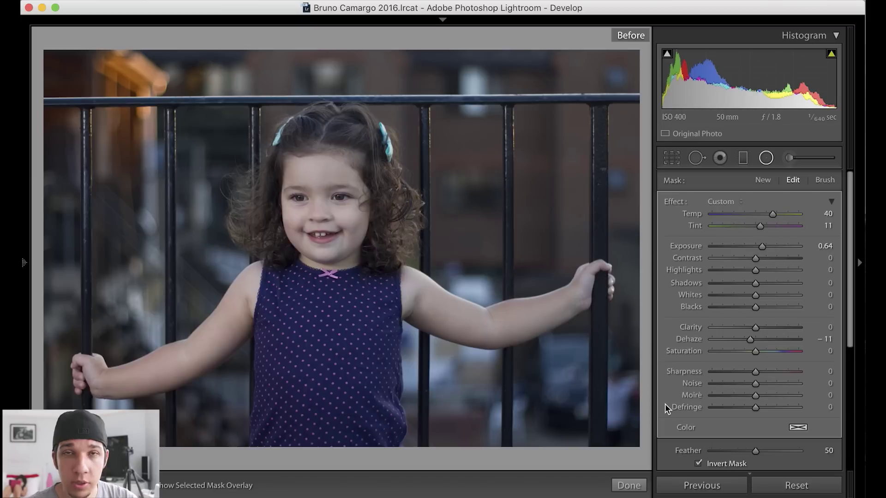